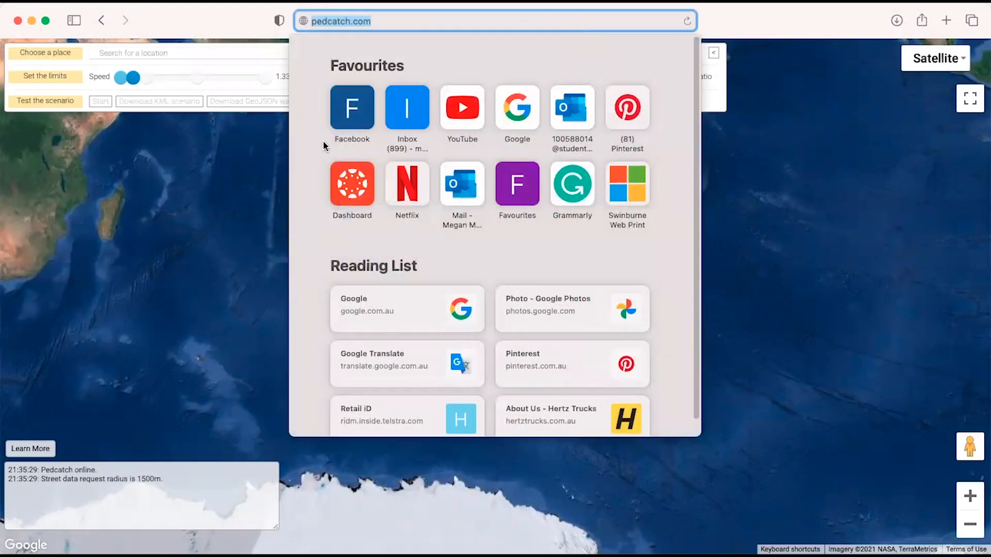
# - Load pedcatch.com and set the study location to Caulfield Station, Caulfield East VIC, Australia
pyautogui.press('Return')
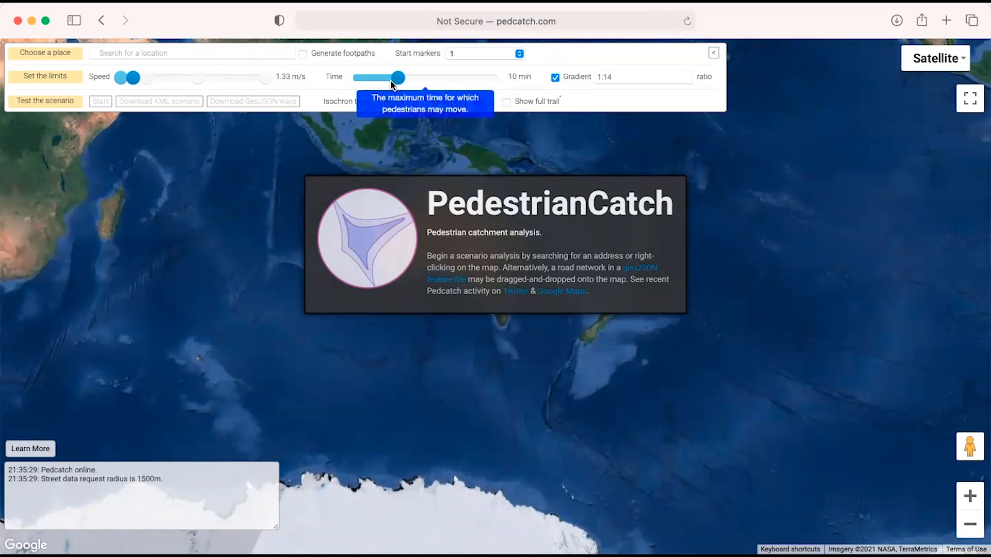
pyautogui.moveTo(396, 78)
pyautogui.mouseDown()
pyautogui.moveTo(496, 77)
pyautogui.moveTo(388, 77)
pyautogui.moveTo(398, 78)
pyautogui.mouseUp()
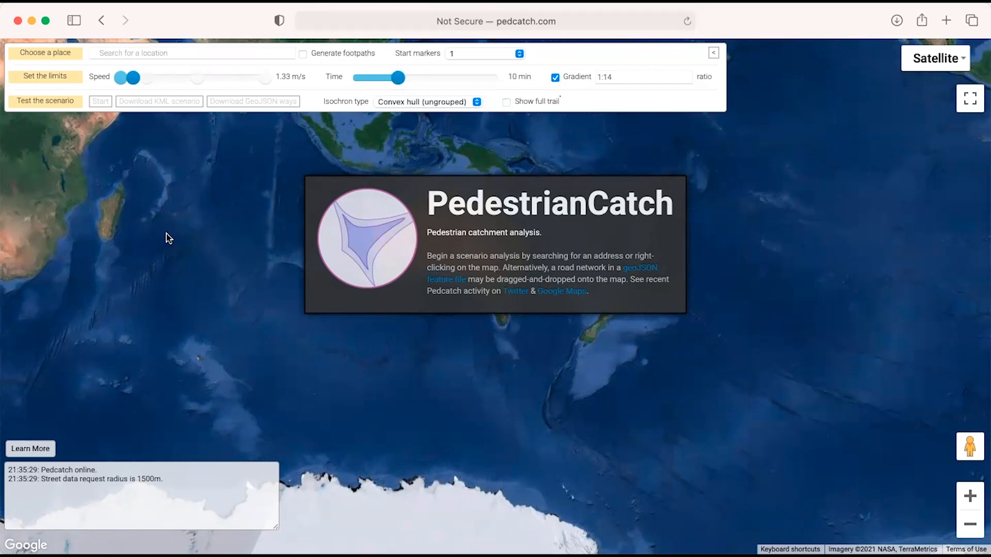
pyautogui.click(169, 53)
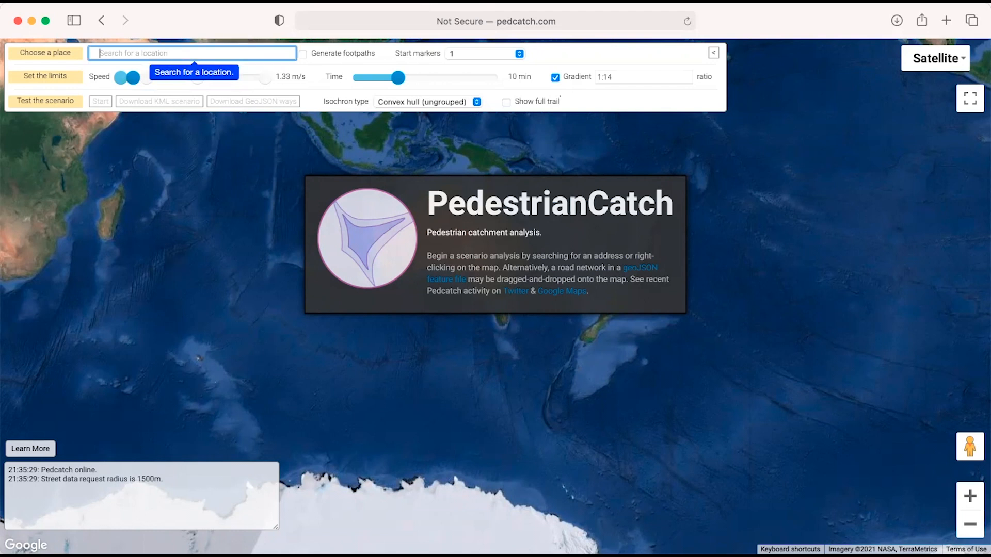
pyautogui.write('caulfield')
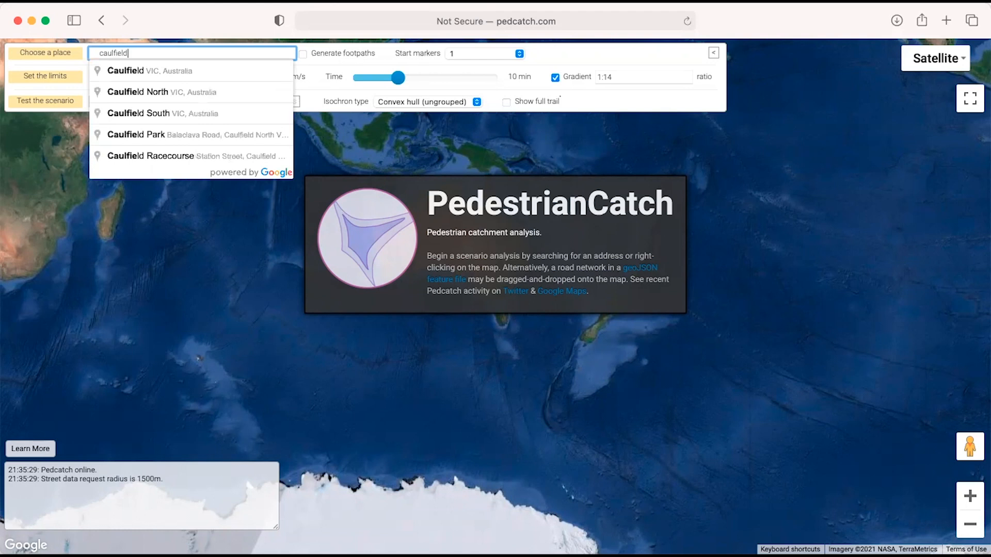
pyautogui.write(' train')
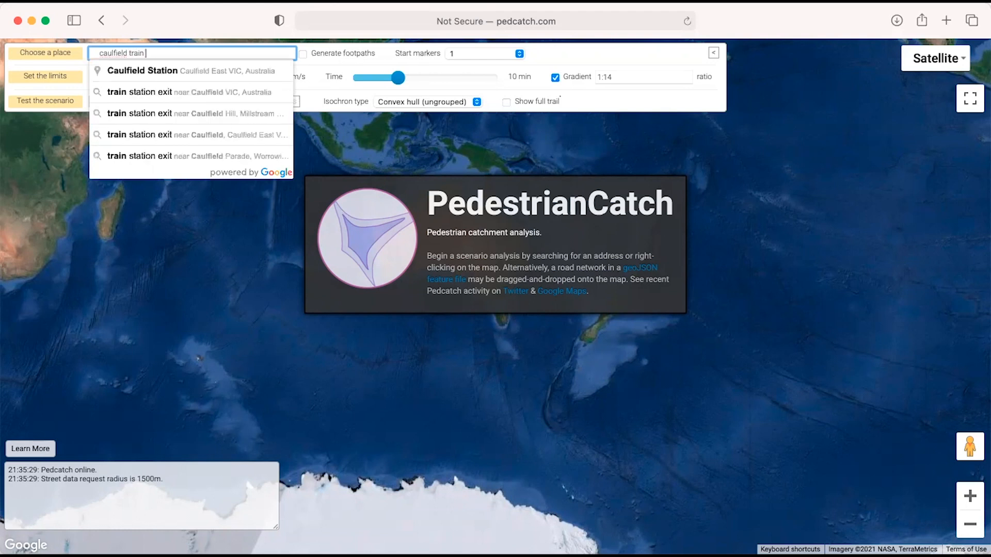
pyautogui.click(189, 71)
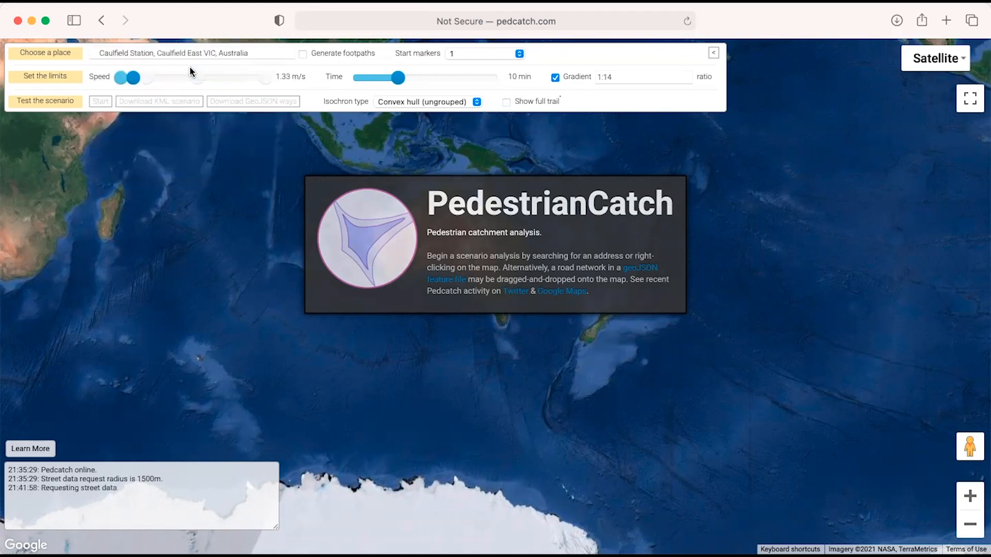
pyautogui.click(270, 51)
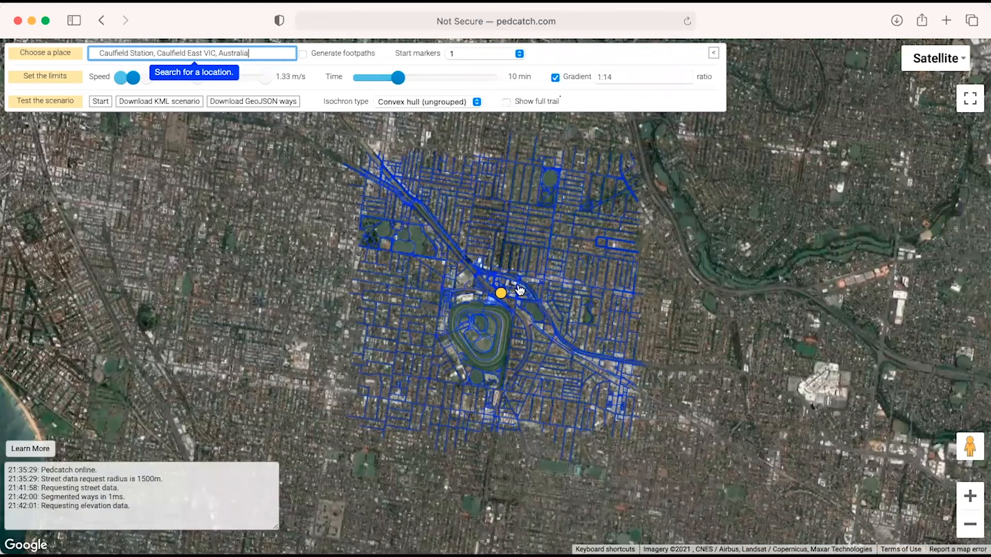
# - Set the number of start markers around Caulfield Station to 3 (experimental)
pyautogui.scroll(2, 503, 293)
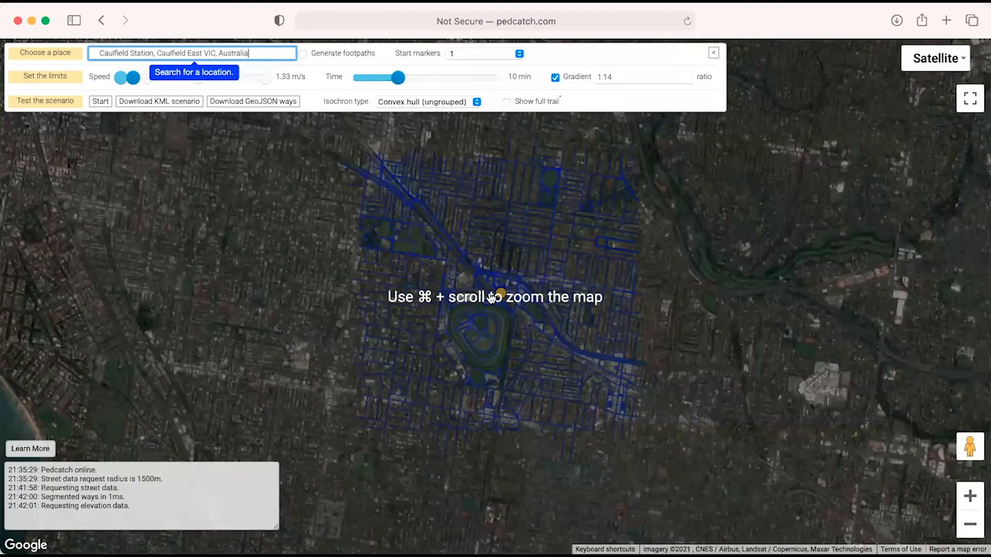
pyautogui.scroll(5, 503, 294)
pyautogui.scroll(5, 530, 290)
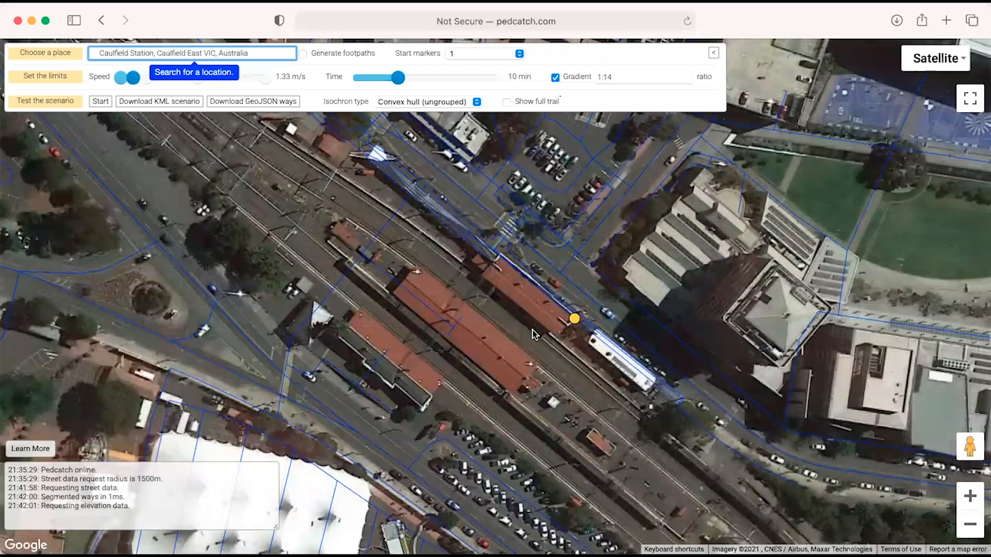
pyautogui.scroll(-3, 533, 335)
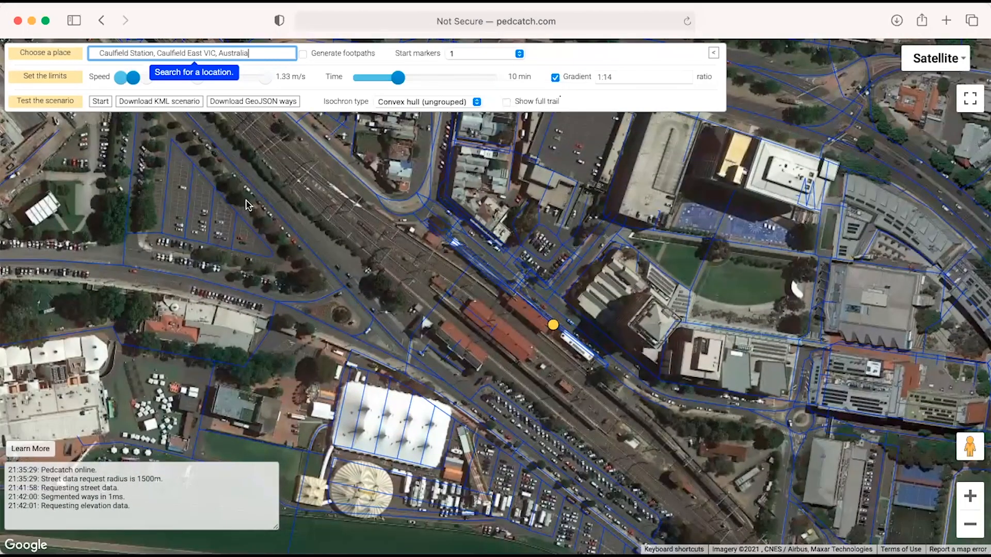
pyautogui.click(480, 53)
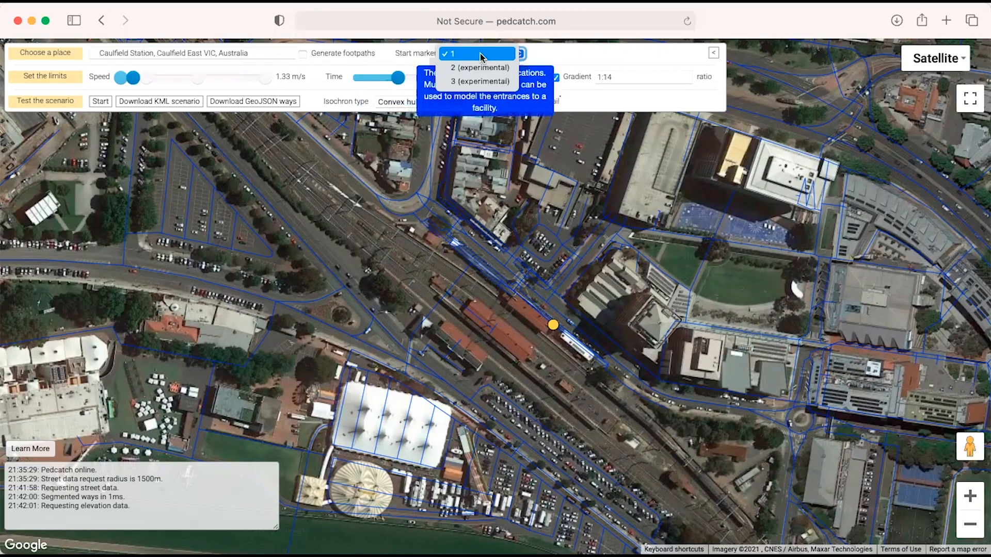
pyautogui.click(497, 267)
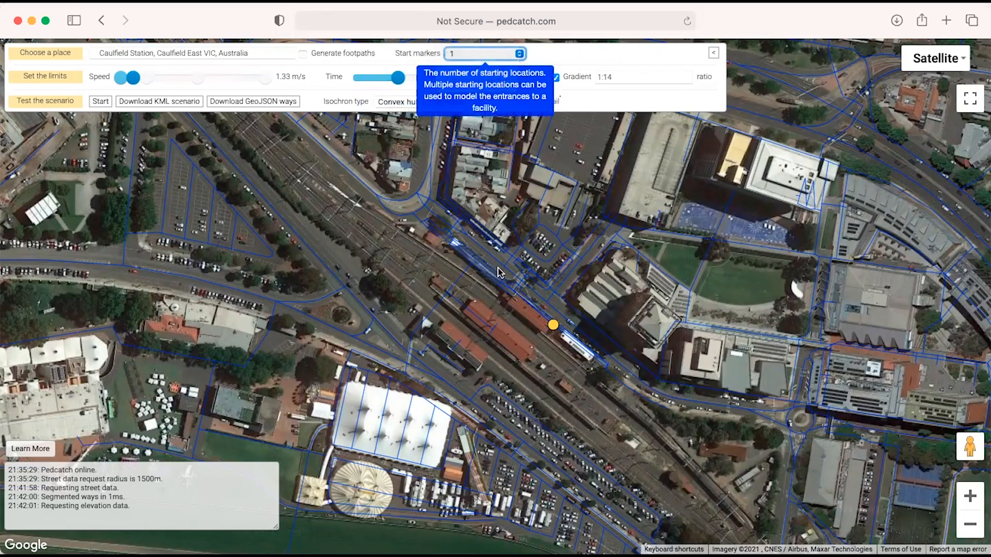
pyautogui.click(498, 54)
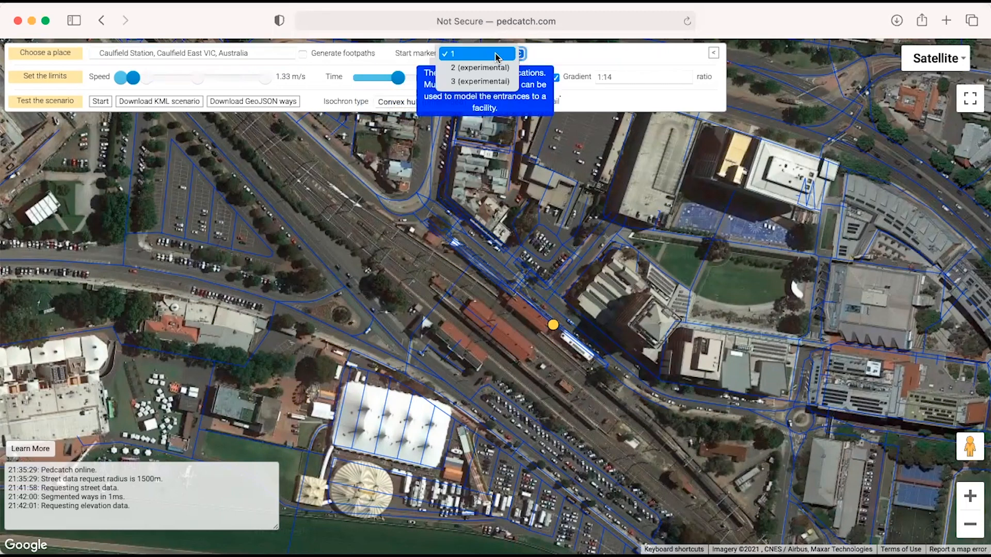
pyautogui.click(498, 82)
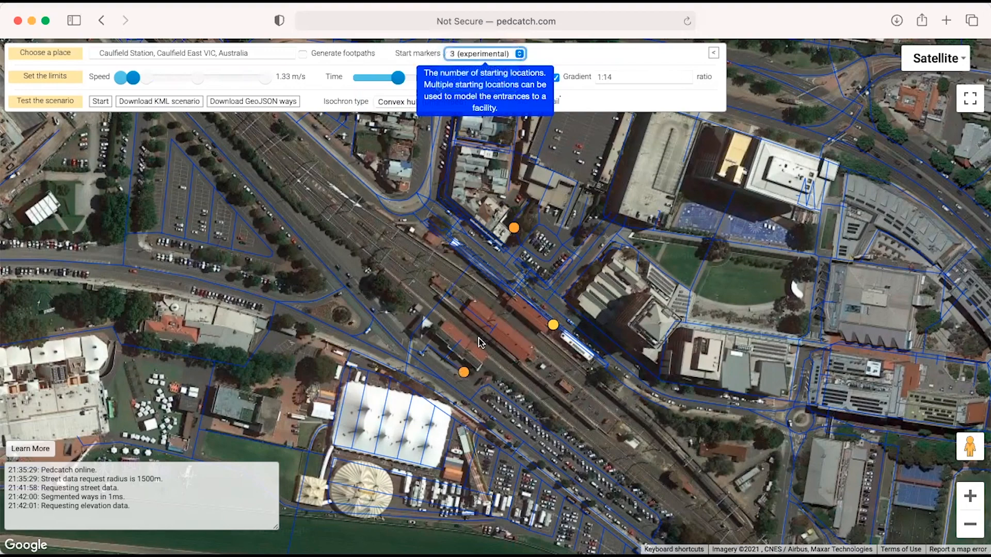
# - Reposition the three start markers around the station: on the road southwest of it, near its northwest end, and along the street to the southeast
pyautogui.scroll(-5, 481, 343)
pyautogui.scroll(5, 481, 344)
pyautogui.moveTo(465, 377); pyautogui.dragTo(409, 360)
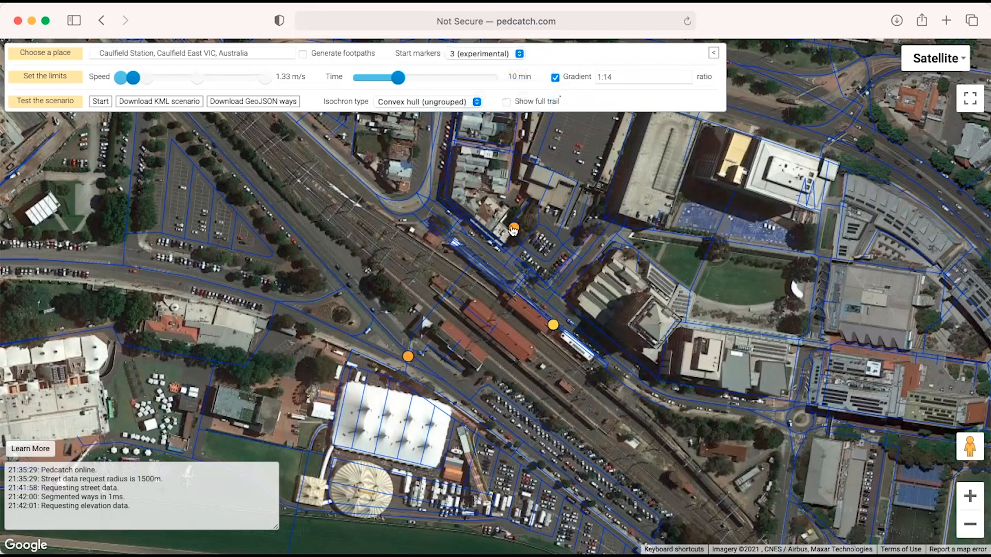
pyautogui.moveTo(513, 228); pyautogui.dragTo(413, 215)
pyautogui.moveTo(553, 325)
pyautogui.mouseDown()
pyautogui.moveTo(597, 342)
pyautogui.moveTo(603, 364)
pyautogui.mouseUp()
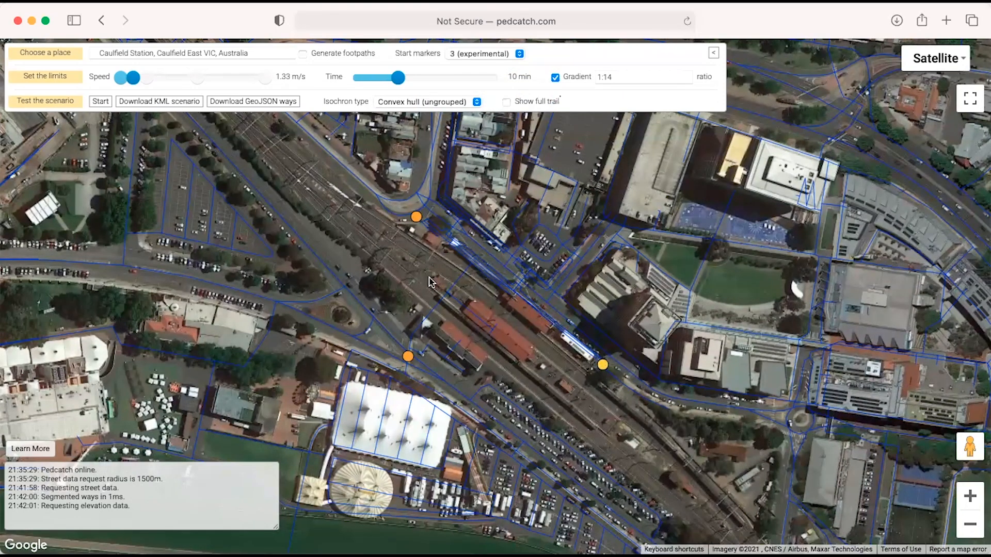
# - Set the isochron type to Offset buffer (25m)
pyautogui.scroll(-5, 448, 309)
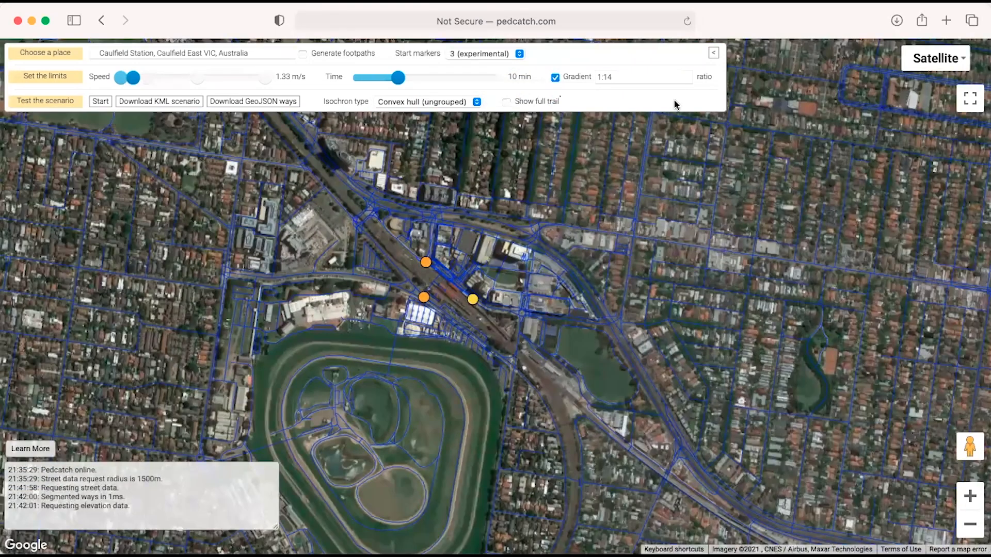
pyautogui.moveTo(637, 78)
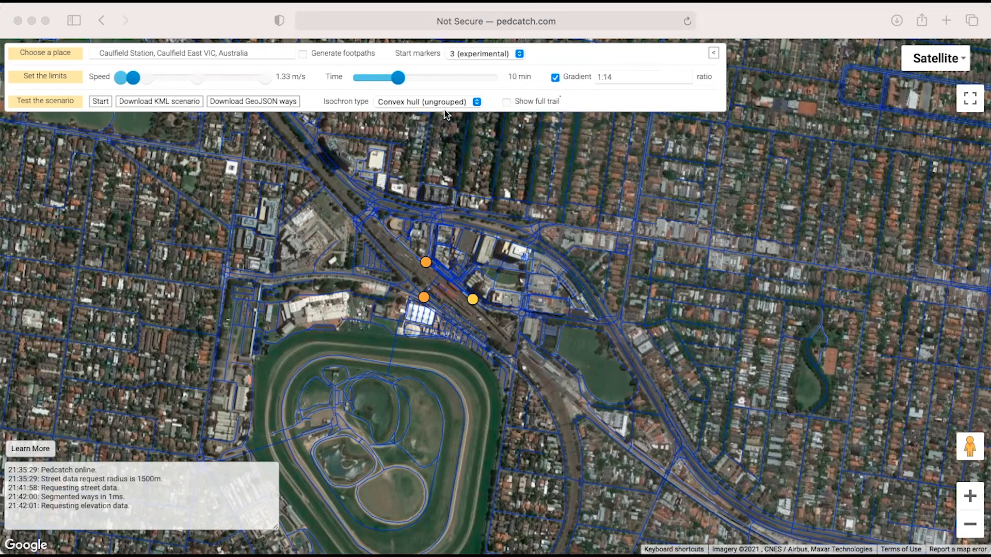
pyautogui.moveTo(375, 109)
pyautogui.click(420, 104)
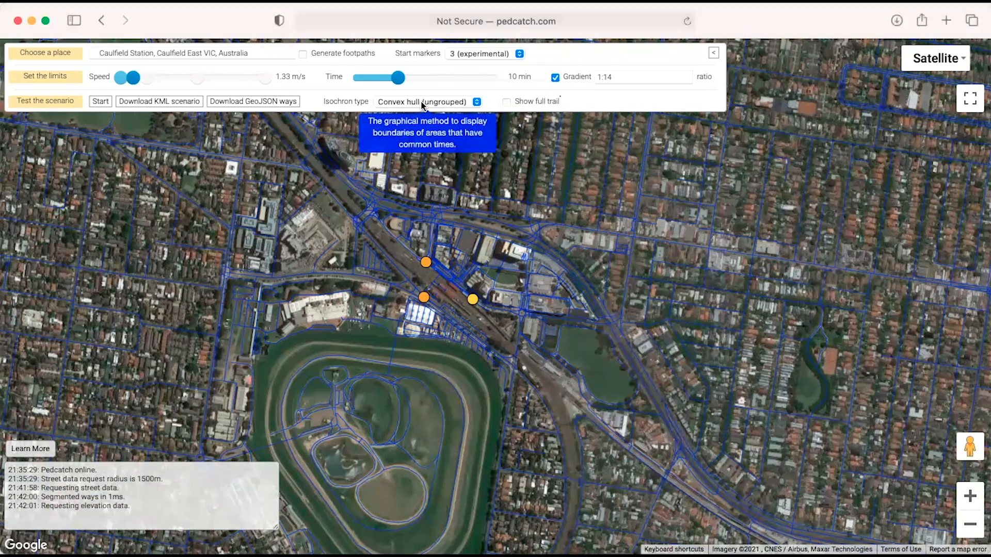
pyautogui.click(422, 104)
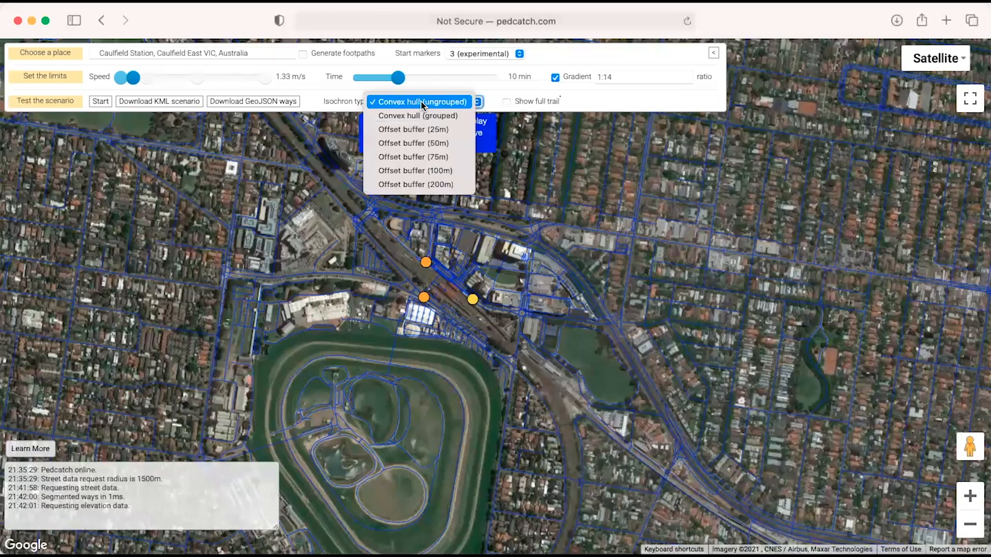
pyautogui.click(452, 132)
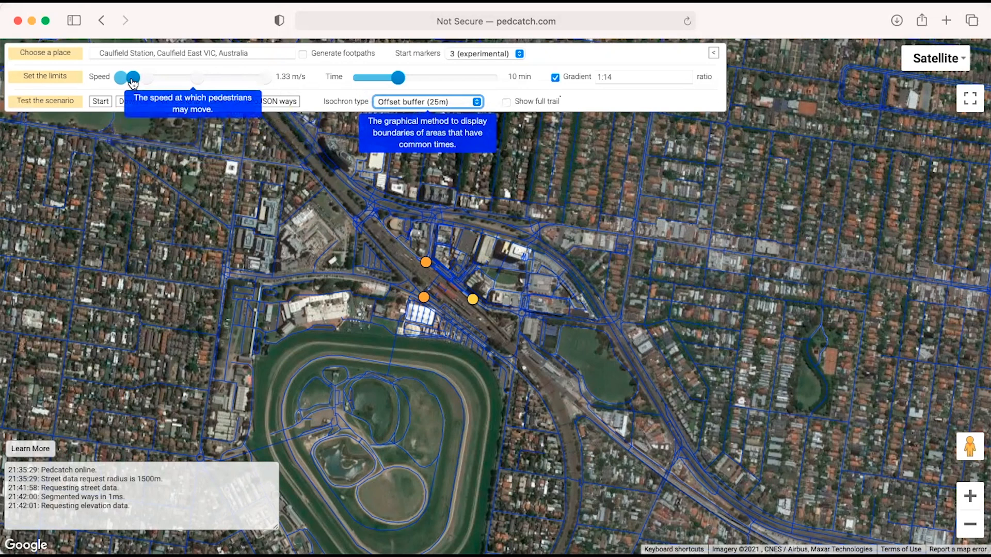
# - Set the pedestrian speed to 0.94 m/s and run the catchment scenario
pyautogui.moveTo(134, 81); pyautogui.dragTo(128, 81)
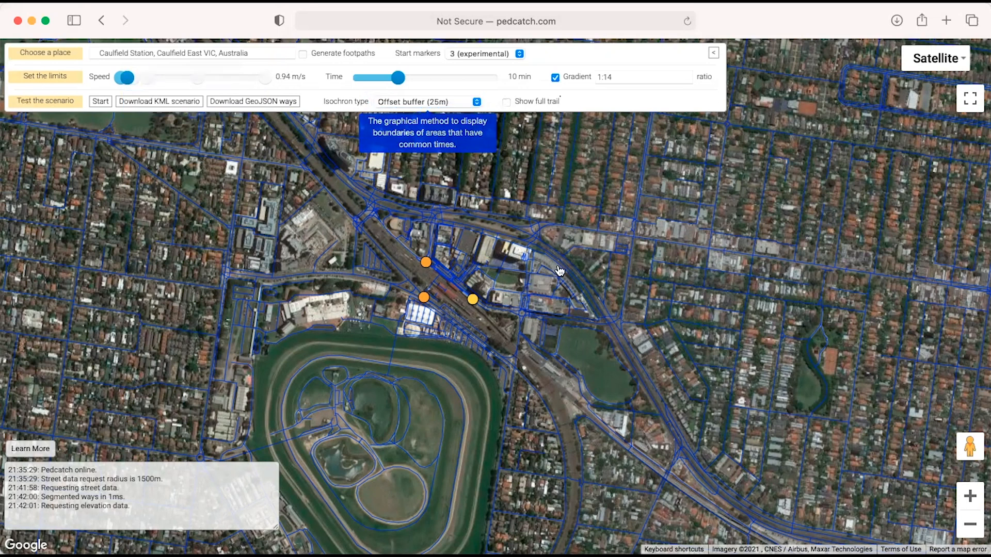
pyautogui.moveTo(558, 269); pyautogui.dragTo(537, 310)
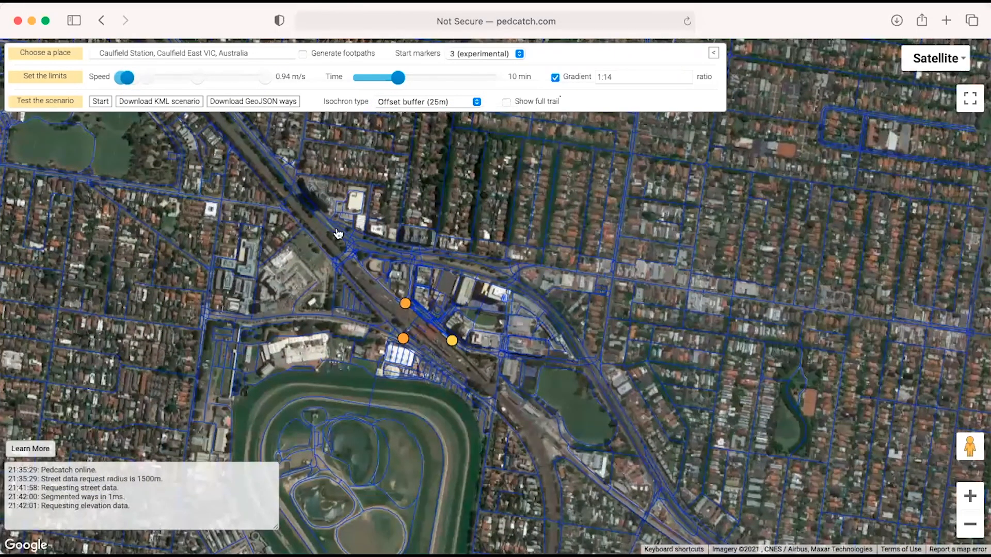
pyautogui.click(100, 101)
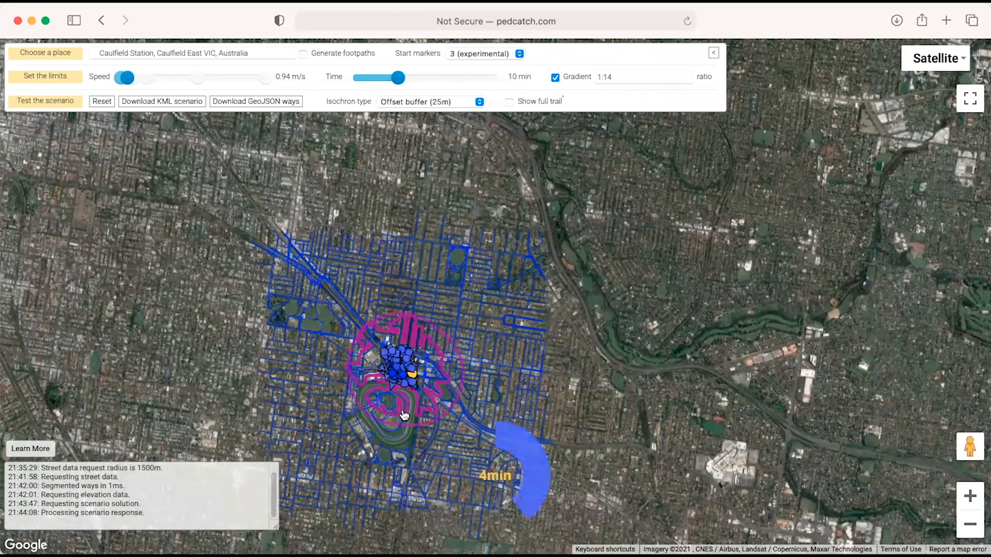
# - Examine the station's pedestrian catchment and download the scenario as a KML file
pyautogui.scroll(2, 397, 394)
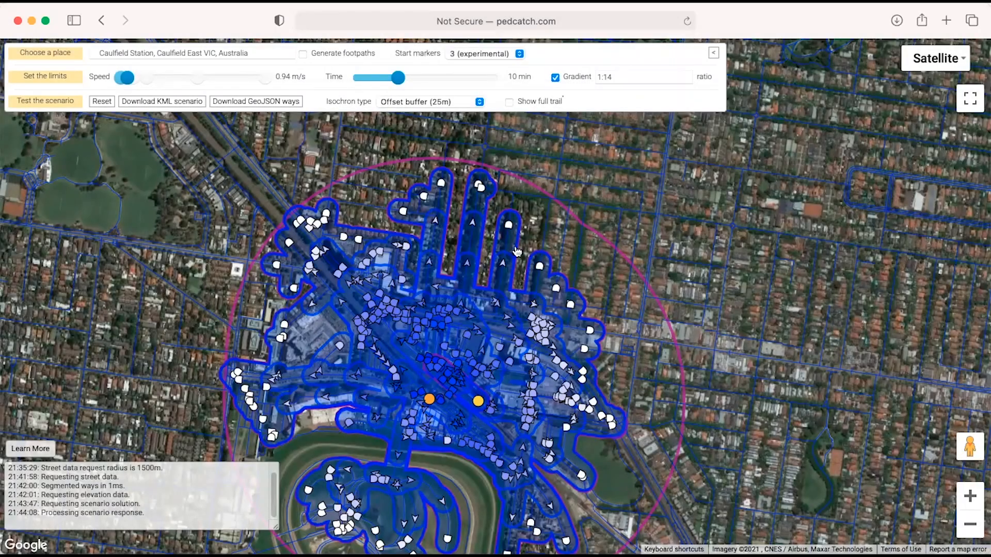
pyautogui.scroll(5, 495, 254)
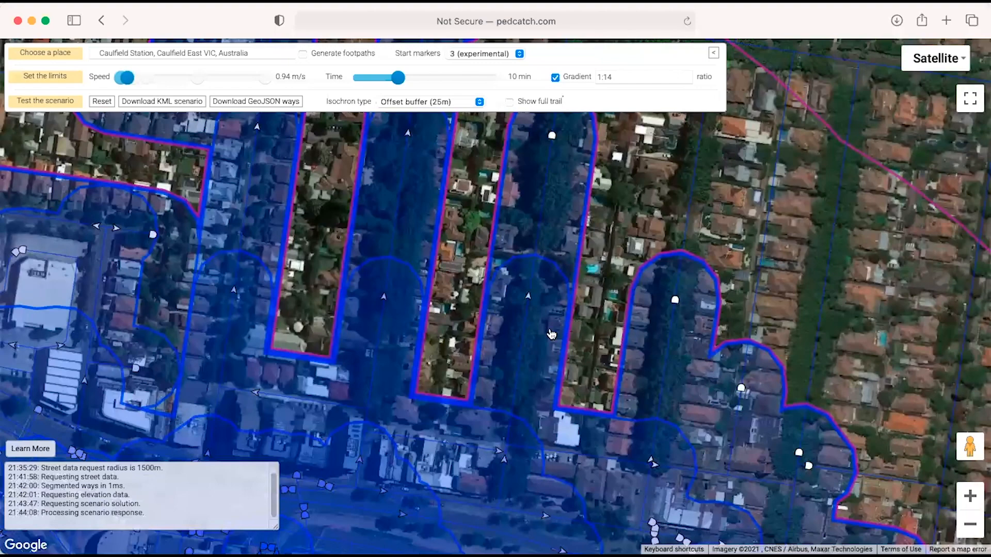
pyautogui.scroll(-1, 537, 351)
pyautogui.scroll(-5, 537, 351)
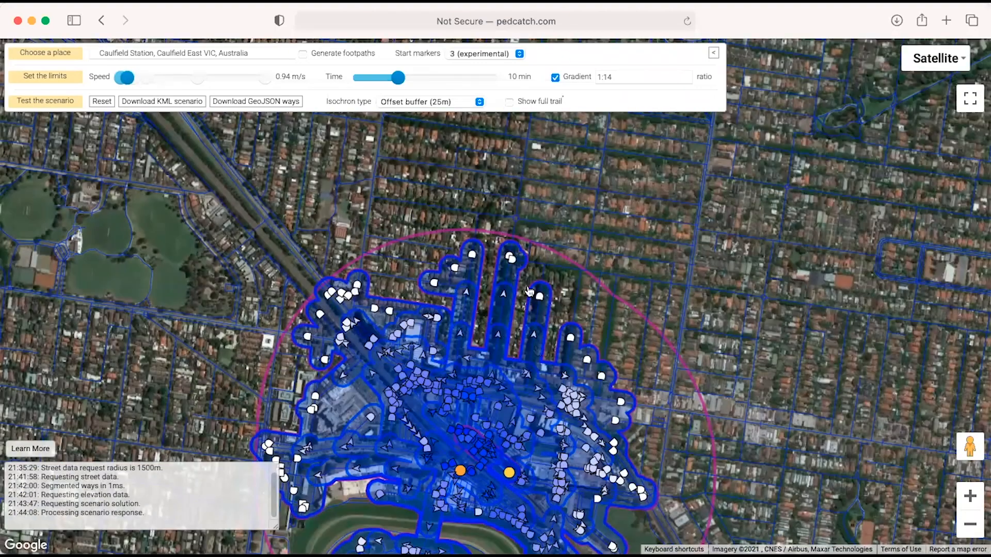
pyautogui.moveTo(529, 291); pyautogui.dragTo(497, 204)
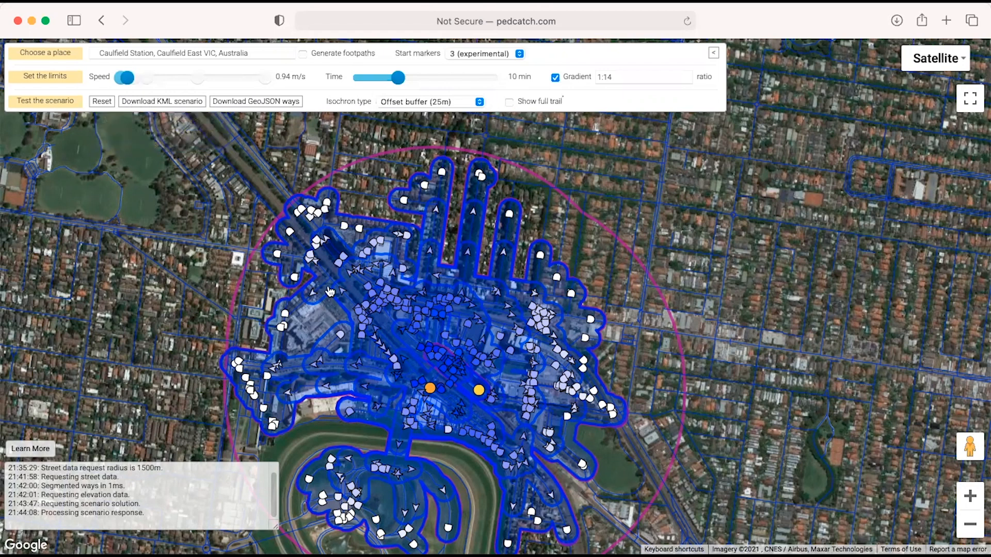
pyautogui.click(173, 106)
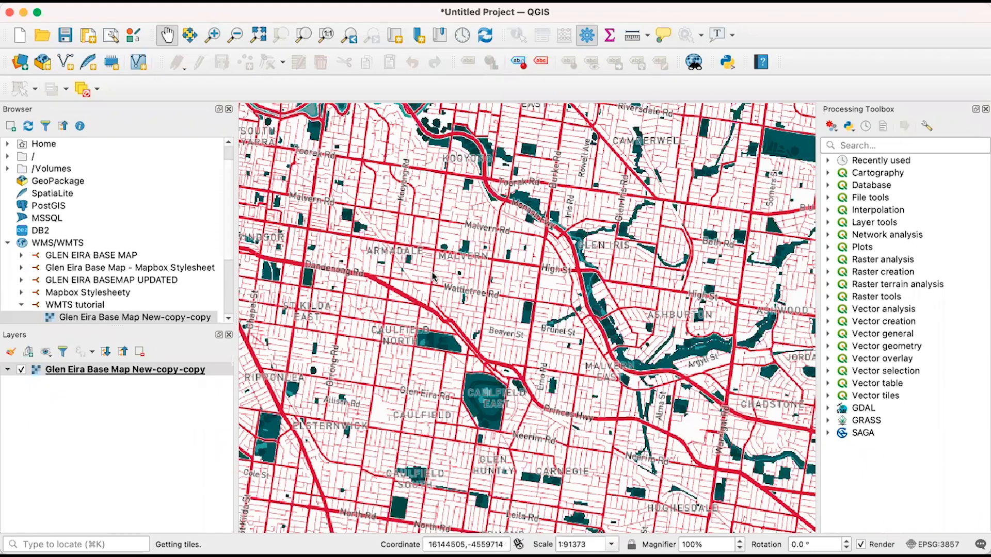
# - Switch to QGIS and add all layers of 20210622_214545_pedcatch.kml from the Downloads folder as a vector layer group
pyautogui.click(21, 64)
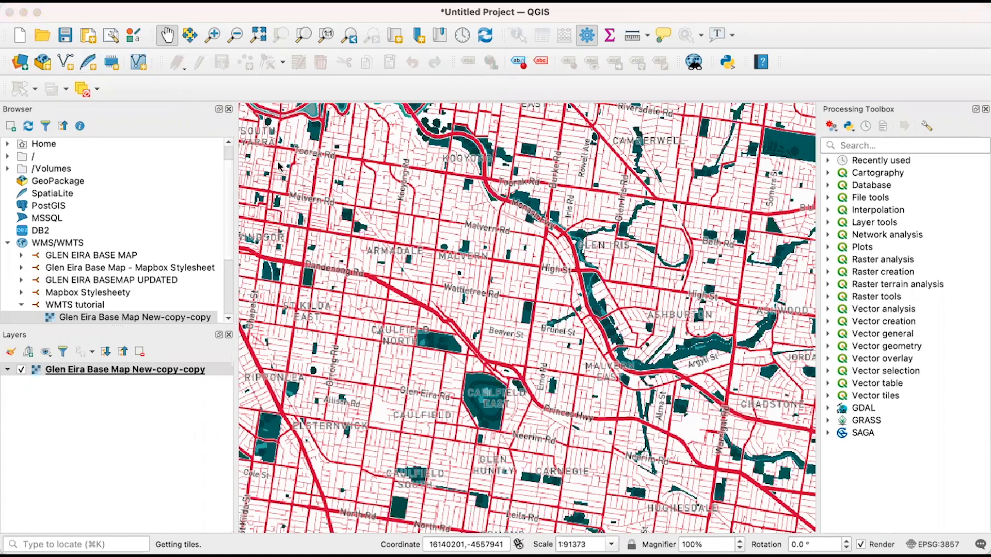
pyautogui.click(793, 215)
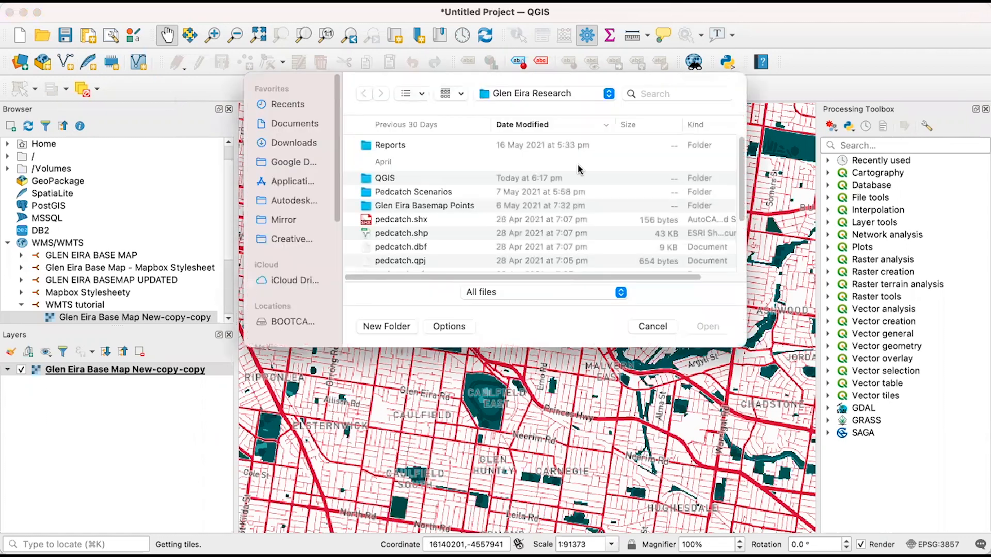
pyautogui.click(294, 143)
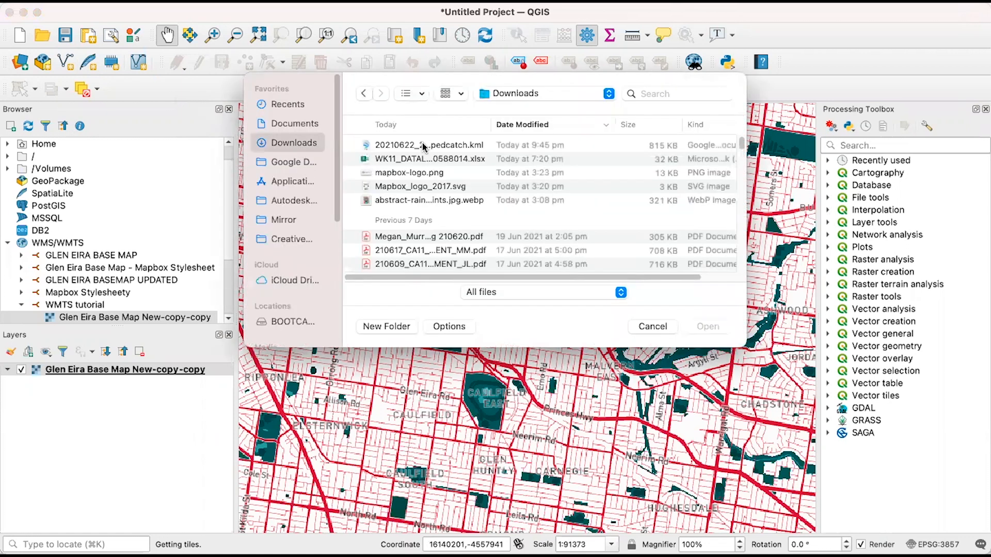
pyautogui.click(436, 147)
pyautogui.click(707, 327)
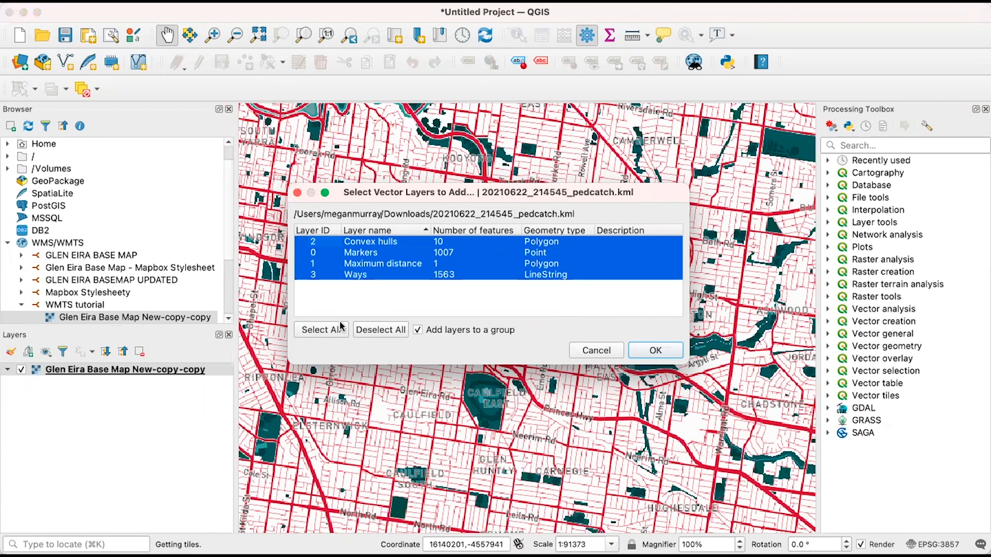
pyautogui.click(321, 330)
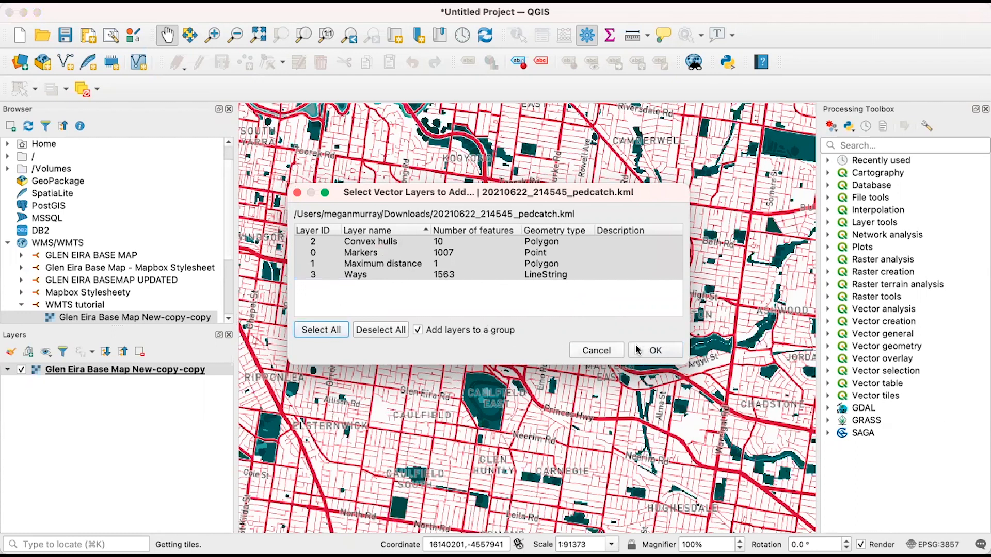
pyautogui.click(655, 351)
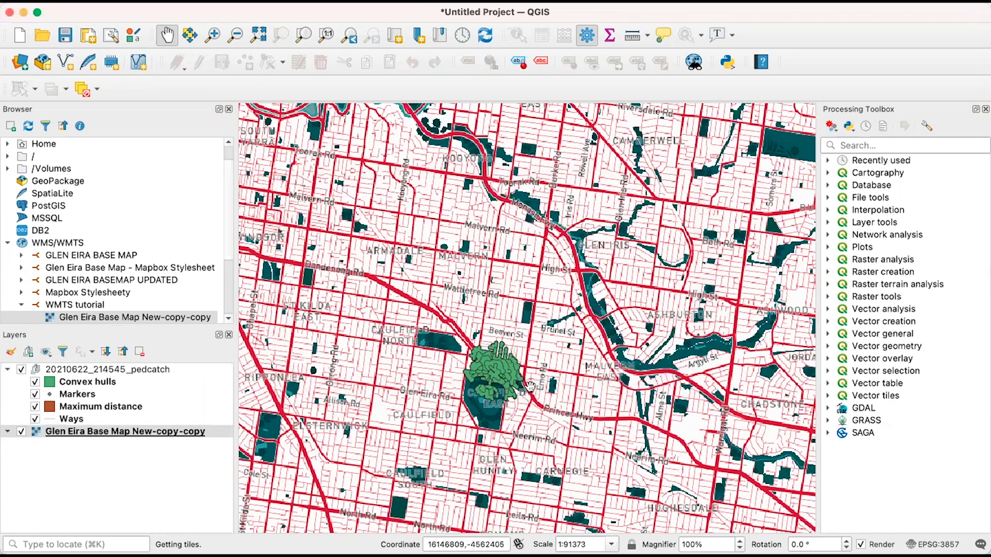
# - Hide the Ways, Maximum distance and Markers layers of the pedcatch group, keeping only Convex hulls displayed over the base map
pyautogui.scroll(-2, 517, 368)
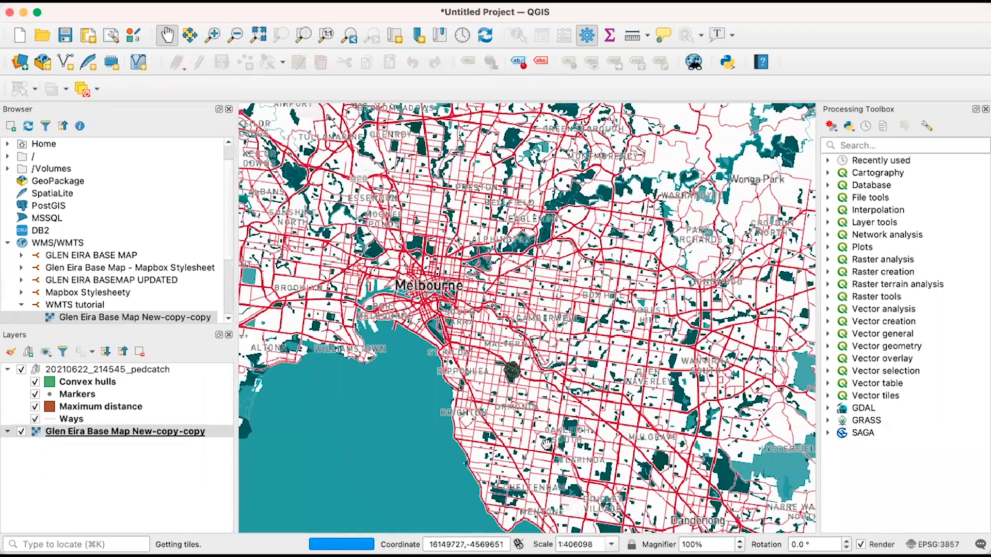
pyautogui.scroll(2, 481, 344)
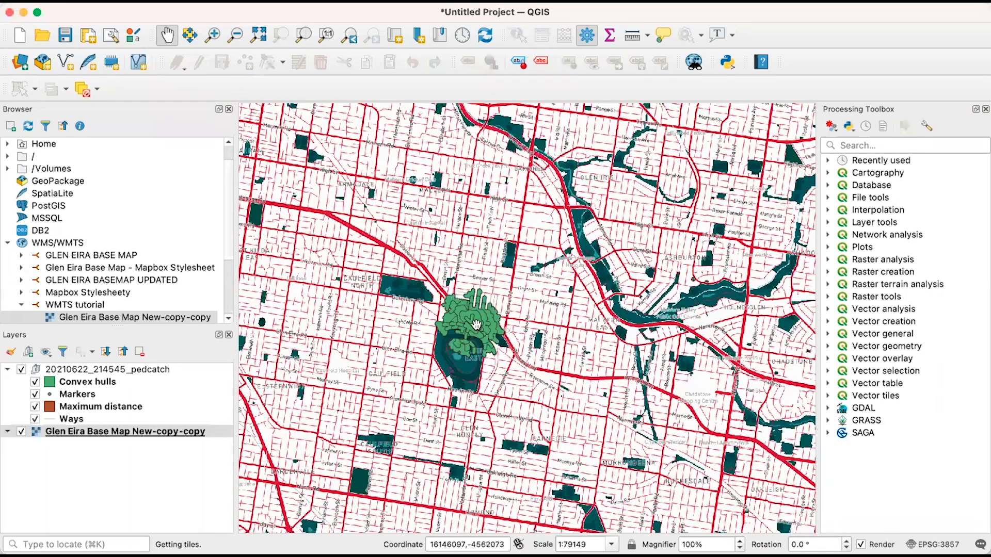
pyautogui.scroll(1, 480, 342)
pyautogui.scroll(1, 475, 329)
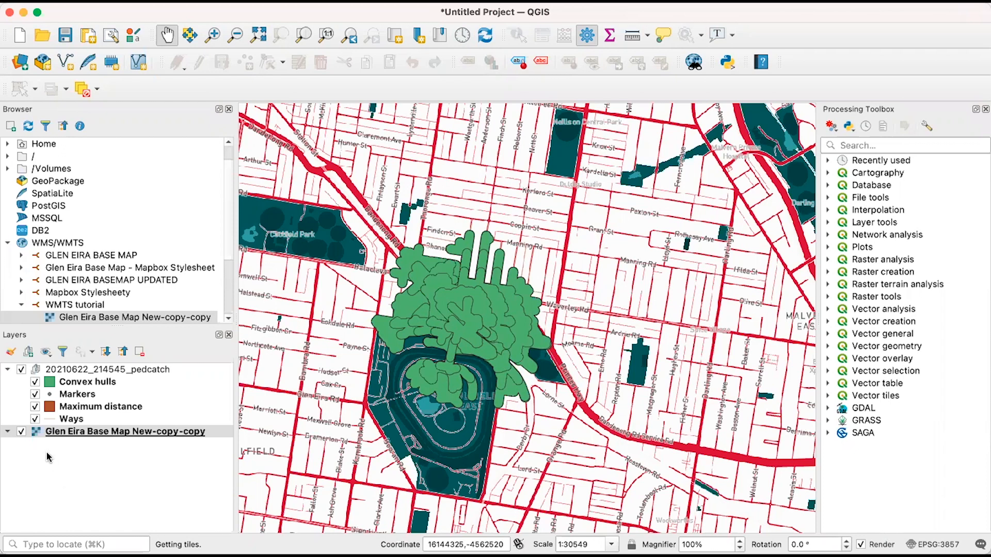
pyautogui.click(34, 419)
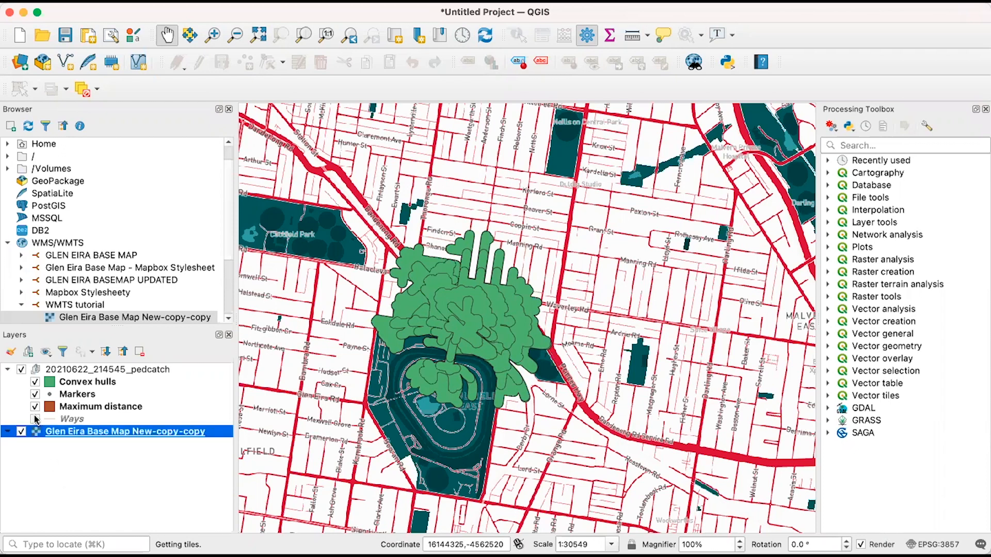
pyautogui.click(35, 407)
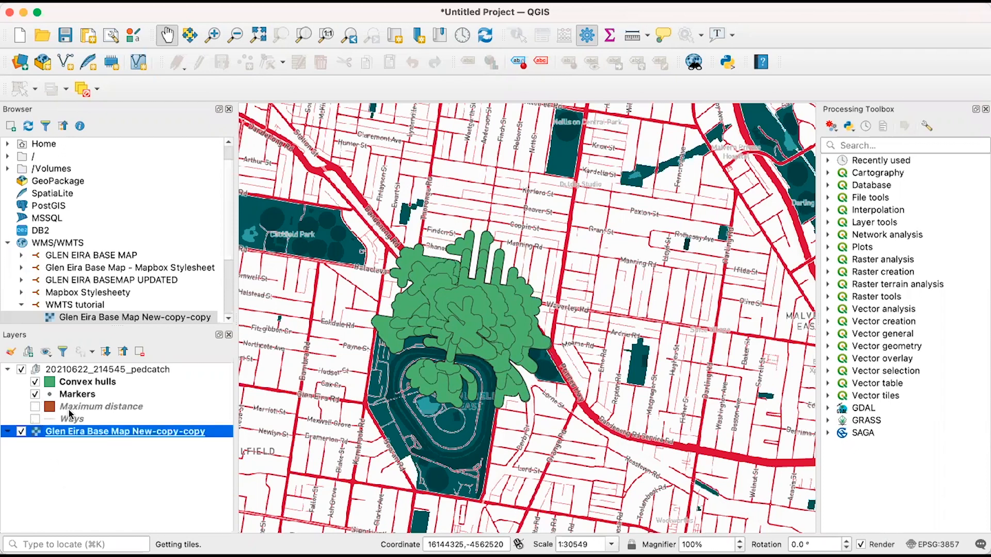
pyautogui.click(35, 395)
# - Style the Convex hulls layer with the simple red fill symbol at 5% opacity
pyautogui.doubleClick(48, 385)
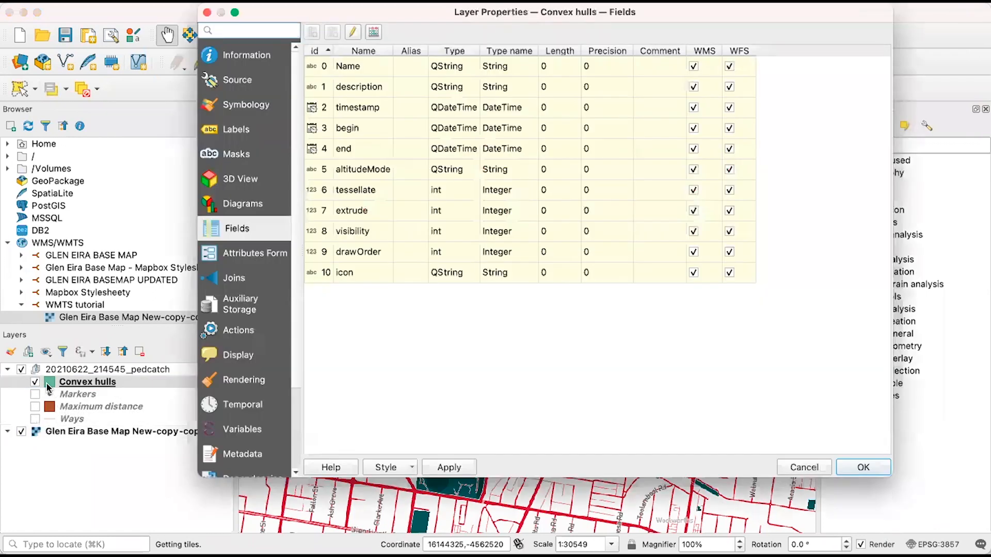
pyautogui.click(252, 106)
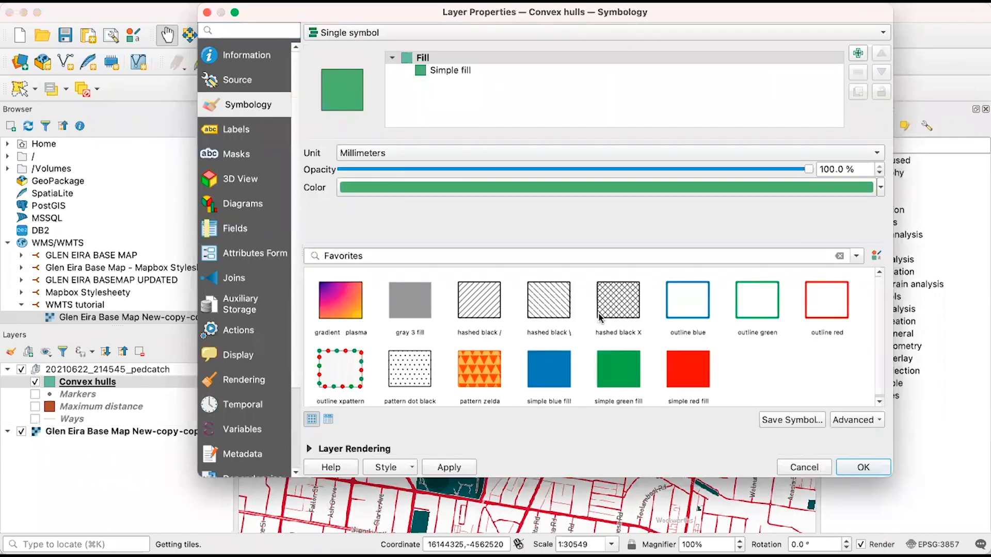
pyautogui.click(693, 369)
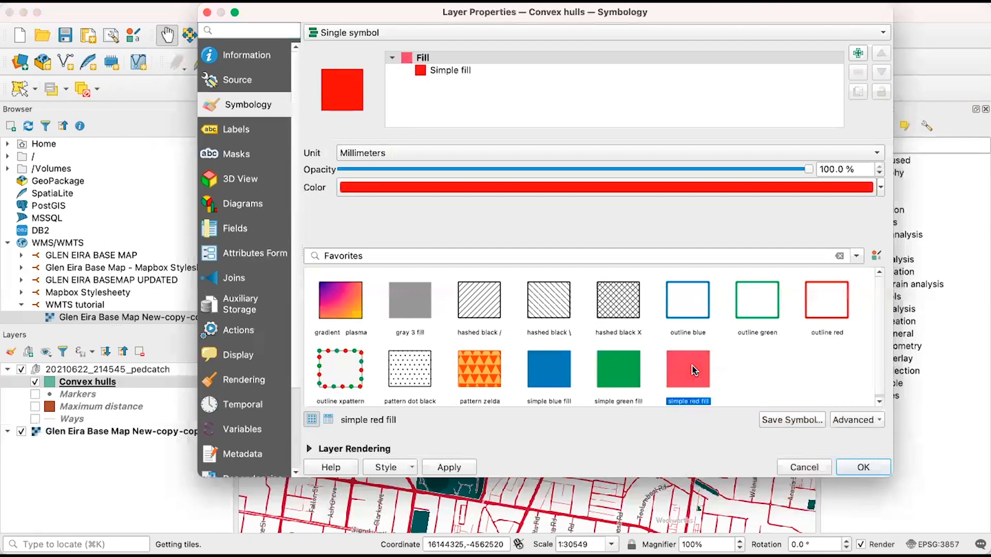
pyautogui.doubleClick(857, 170)
pyautogui.write('5')
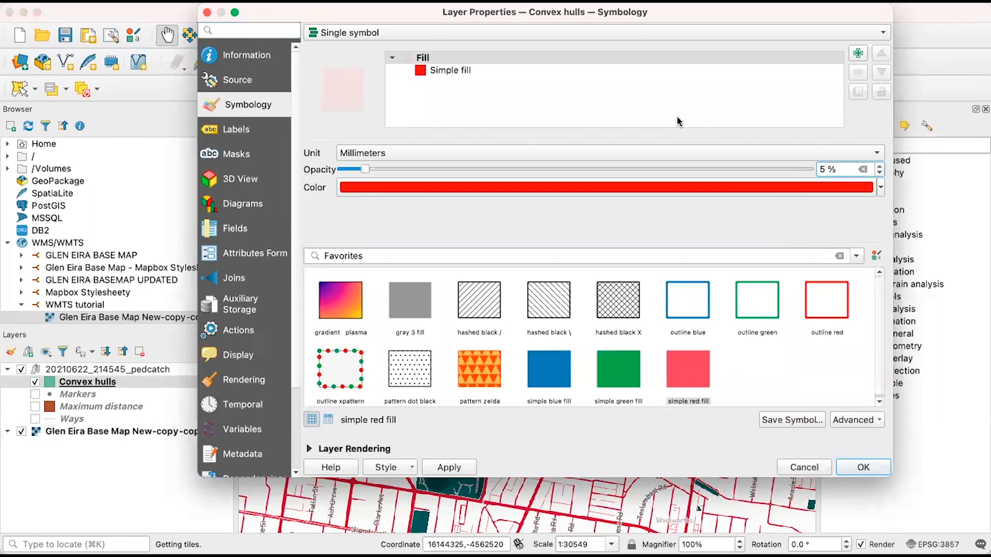
pyautogui.click(869, 469)
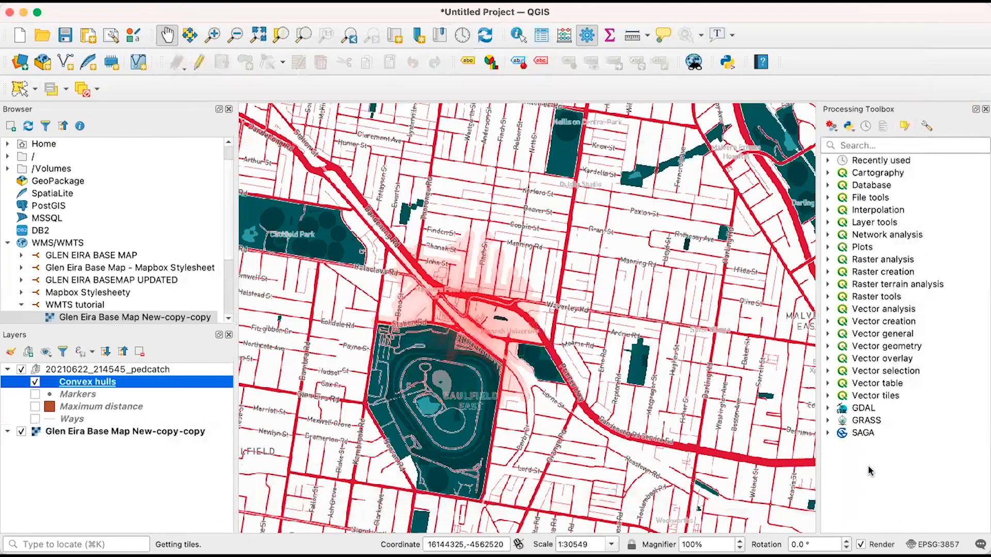
# - Change the Convex hulls layer's symbology to the simple green fill preset at 50% opacity
pyautogui.scroll(-3, 508, 340)
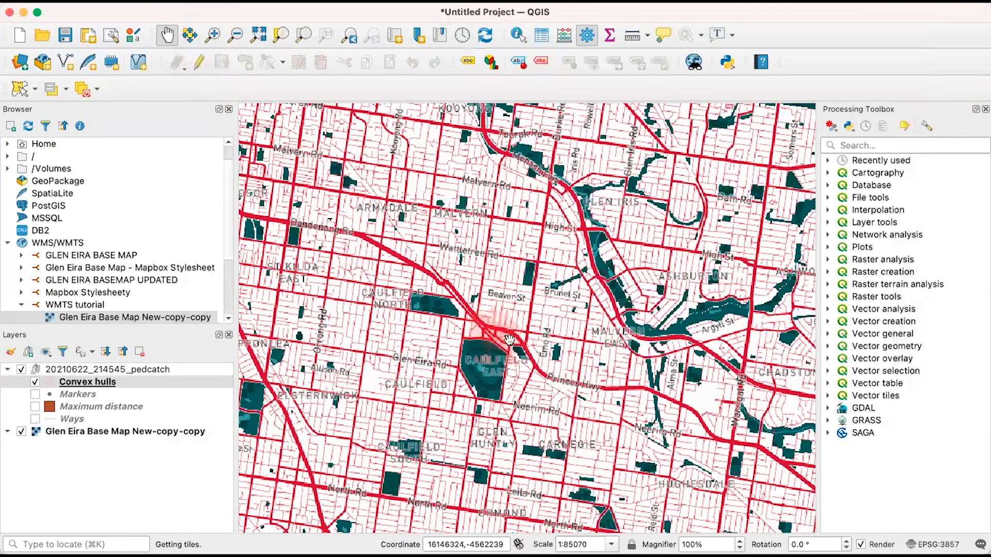
pyautogui.scroll(2, 510, 342)
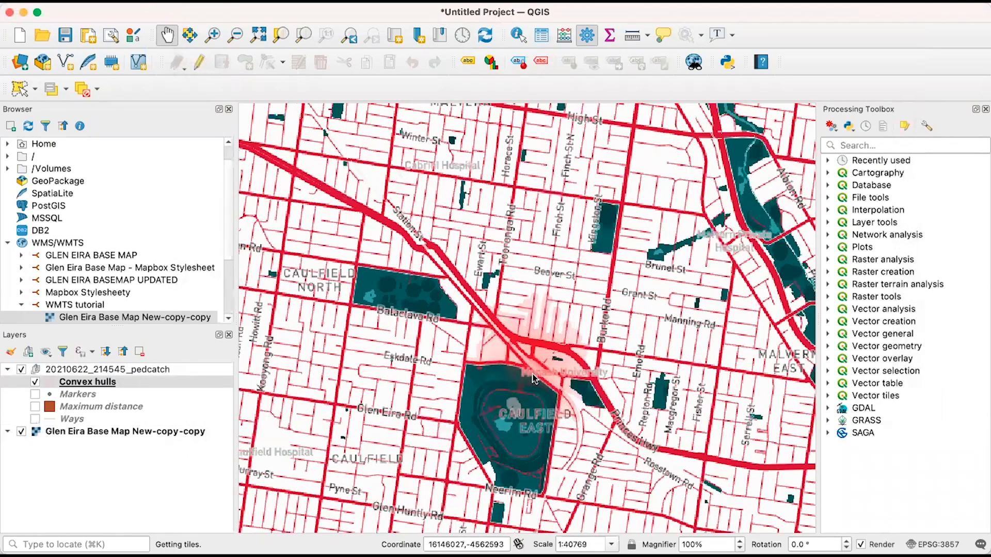
pyautogui.scroll(-4, 533, 378)
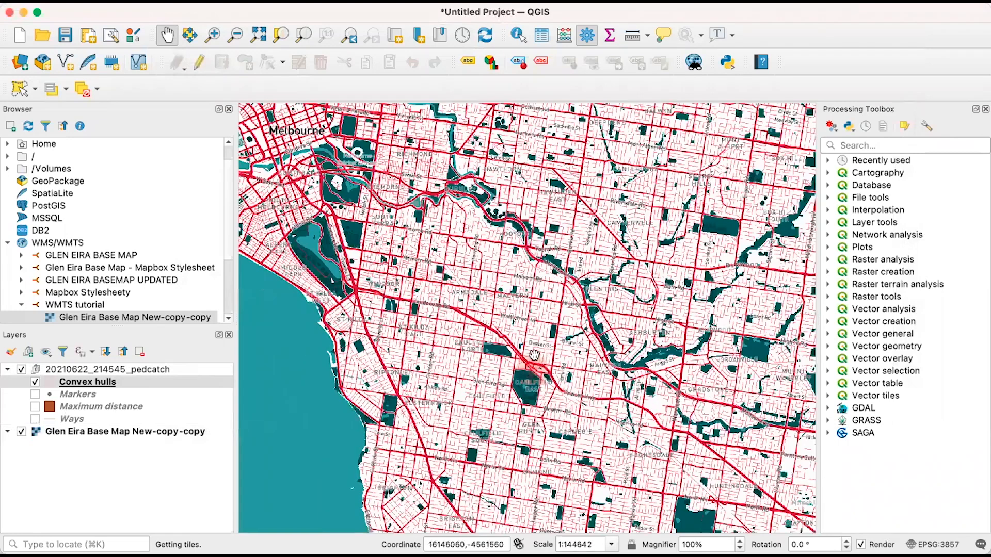
pyautogui.scroll(4, 534, 355)
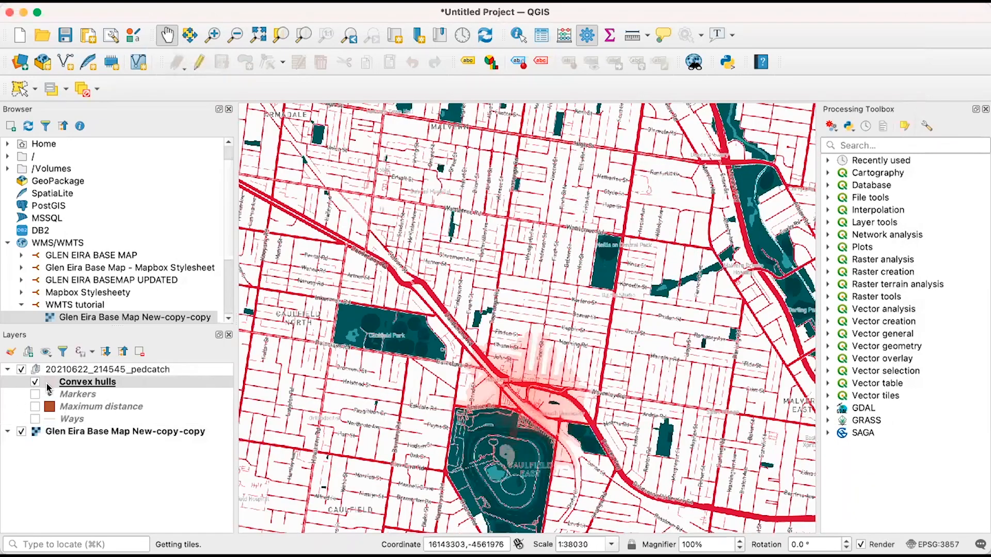
pyautogui.doubleClick(49, 387)
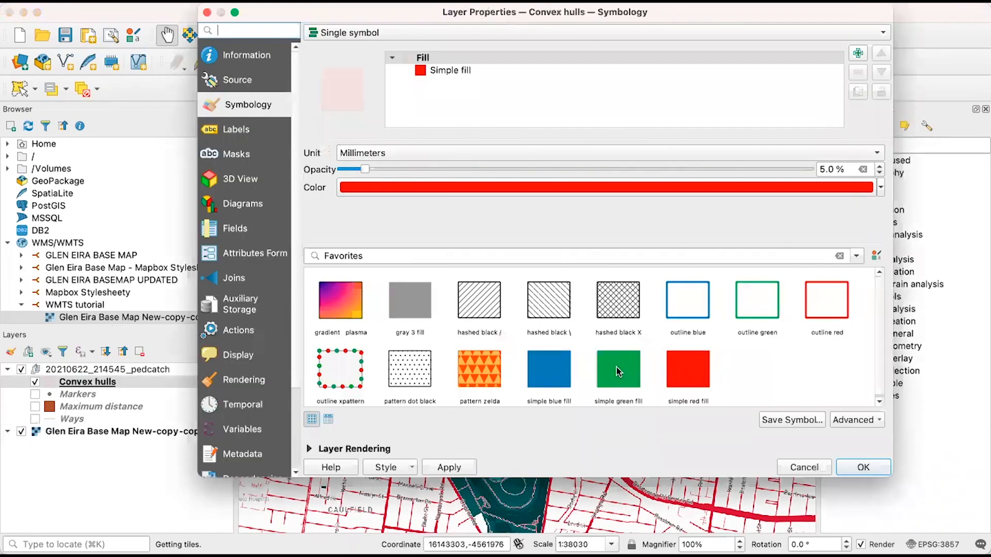
pyautogui.click(616, 368)
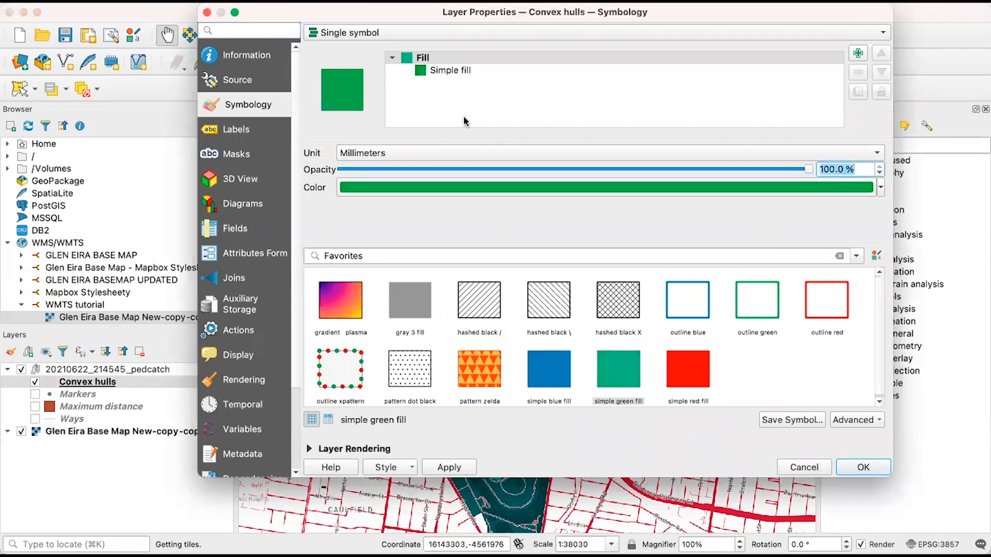
pyautogui.write('50')
pyautogui.click(863, 467)
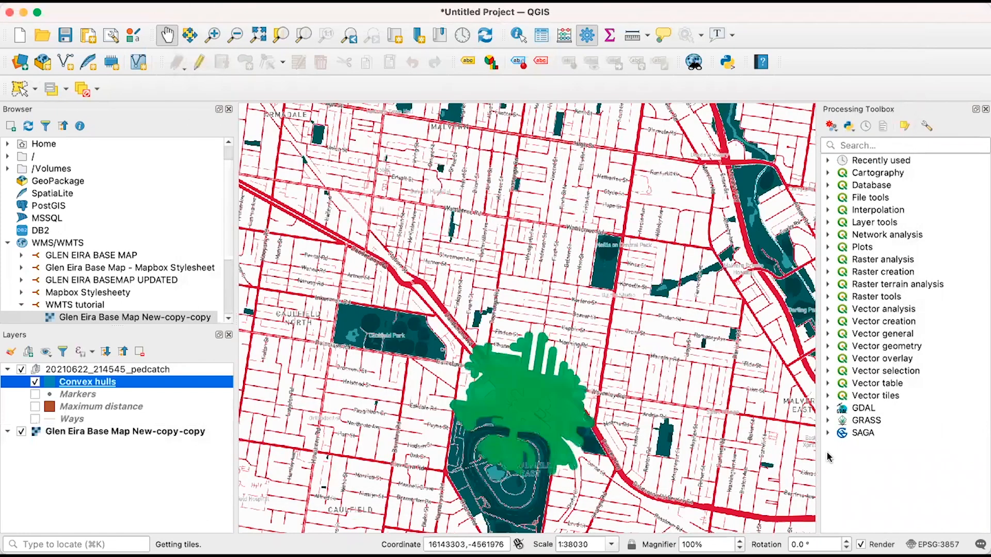
# - Bring up the export options for the 20210622_214545_pedcatch layer group
pyautogui.scroll(-1, 524, 373)
pyautogui.scroll(2, 523, 388)
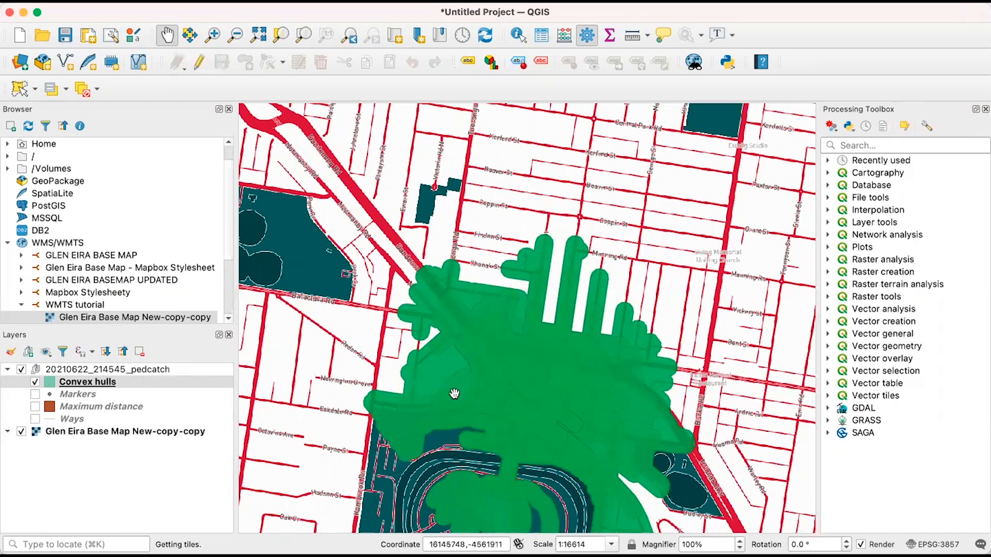
pyautogui.scroll(-1, 497, 355)
pyautogui.scroll(-4, 497, 355)
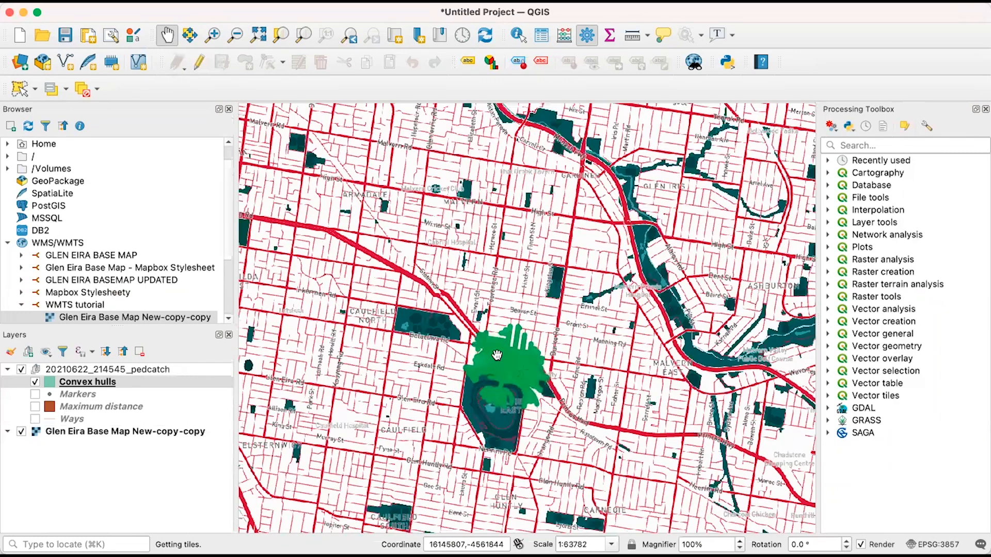
pyautogui.scroll(3, 496, 371)
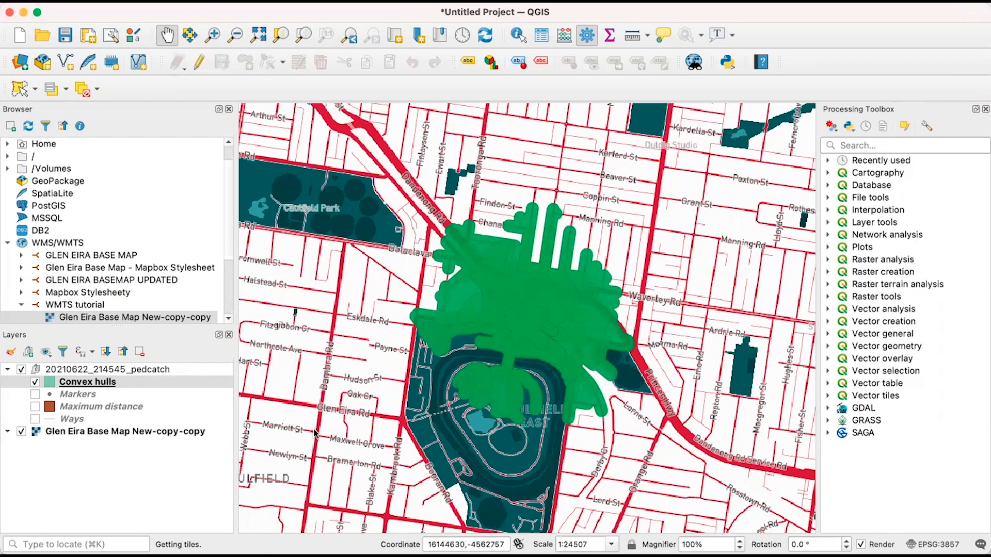
pyautogui.click(137, 371)
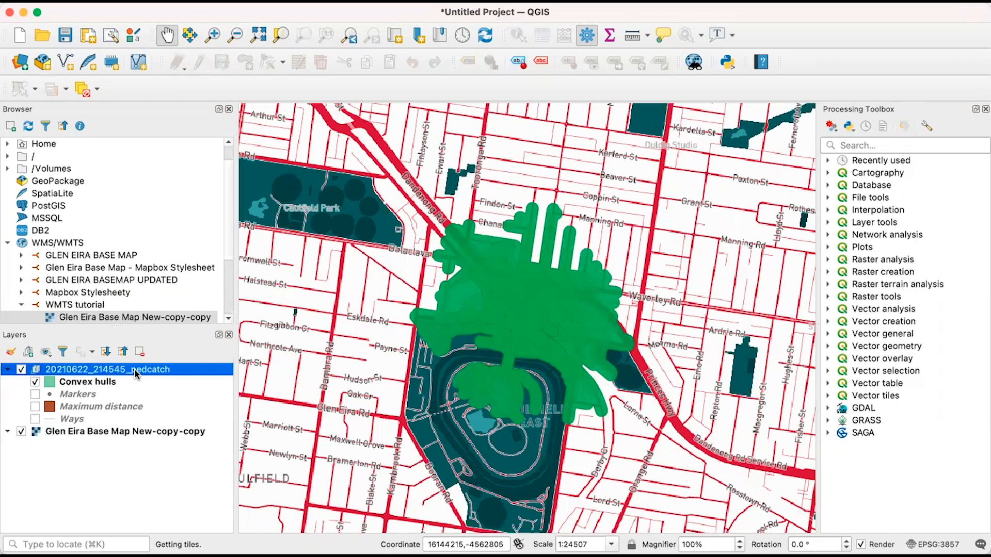
pyautogui.rightClick(136, 372)
pyautogui.moveTo(309, 362)
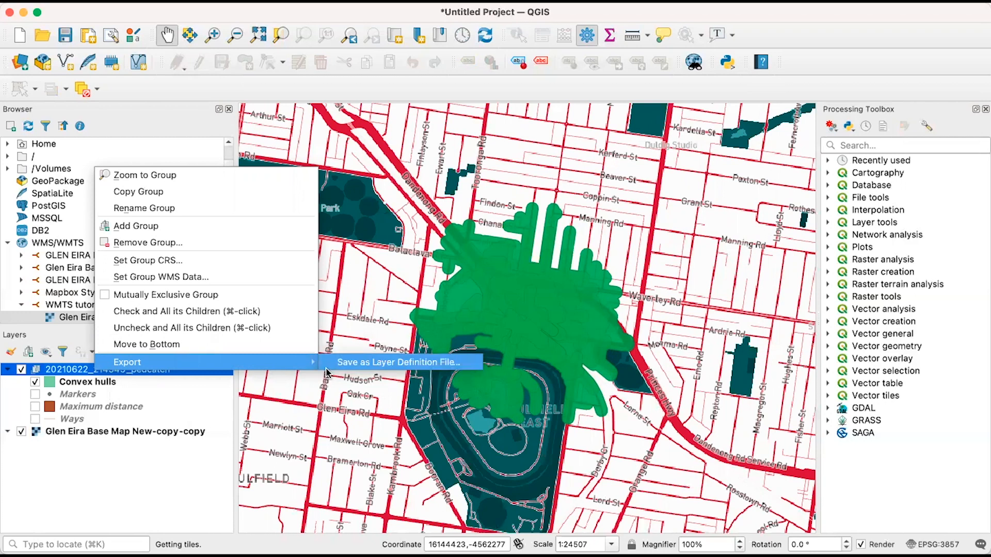